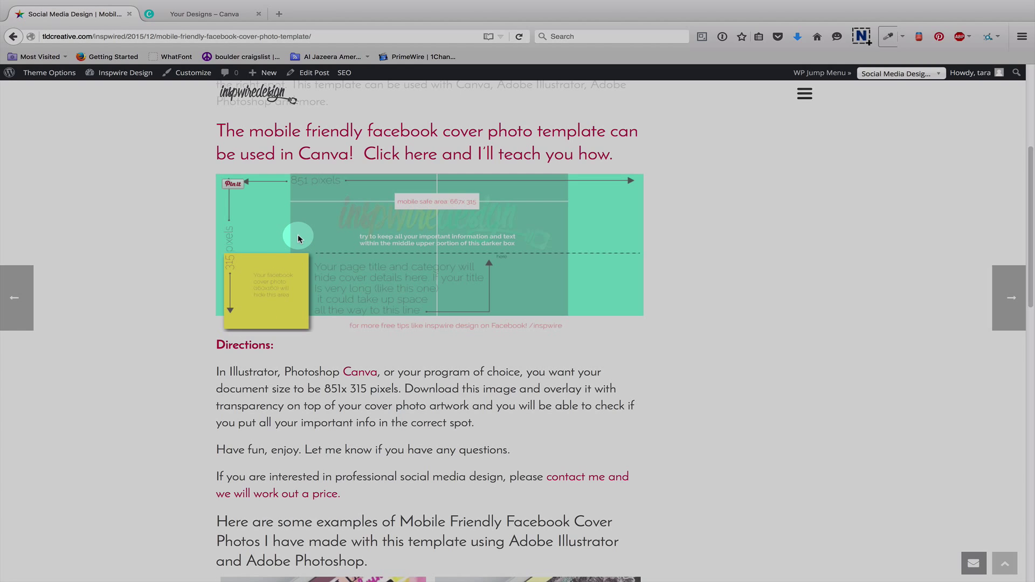
- Save the template image to the Desktop with Save Image As, overwriting Inspwired-Design-Facebook-Template.png
right_click(298, 236)
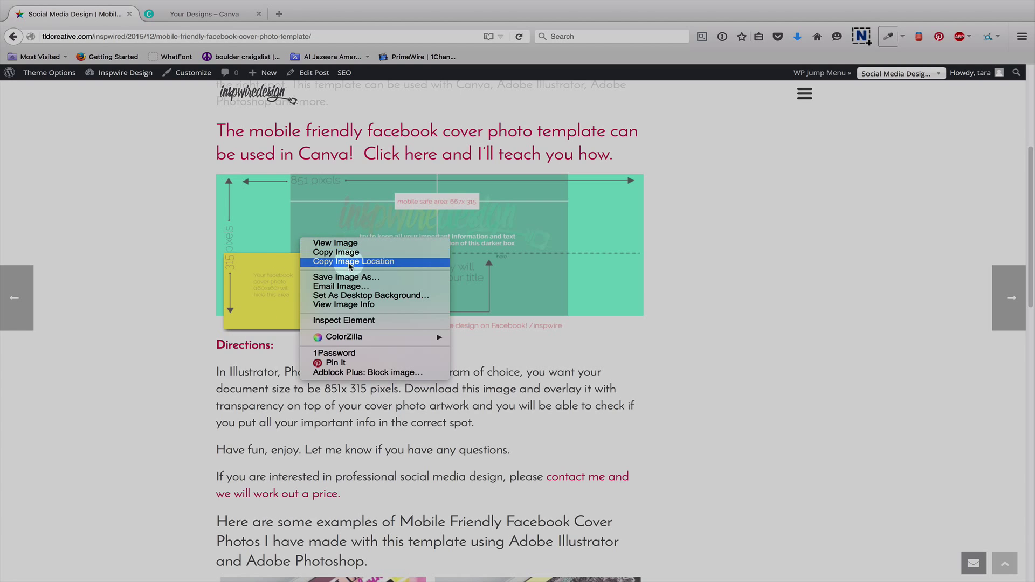
left_click(343, 277)
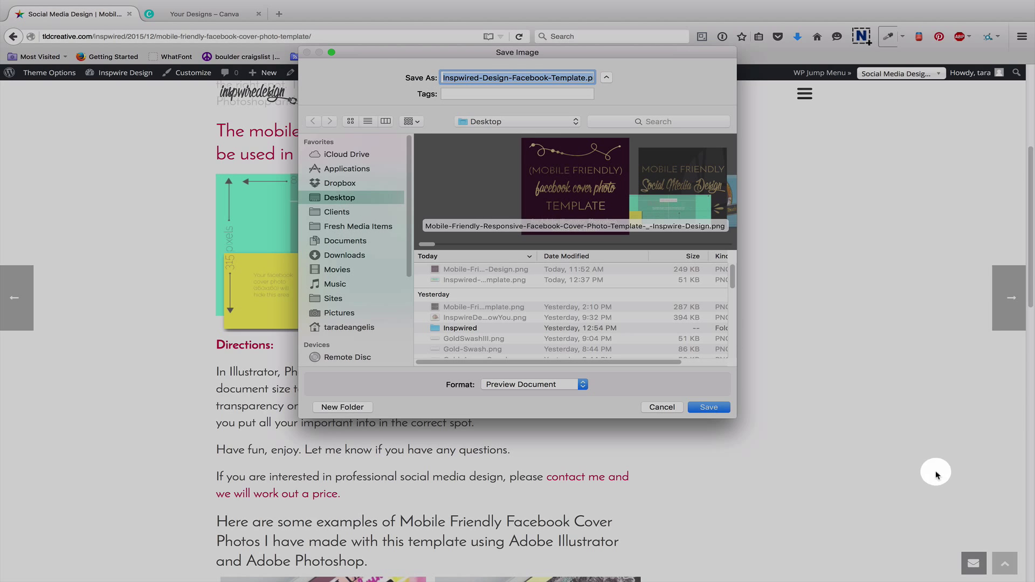
left_click(709, 408)
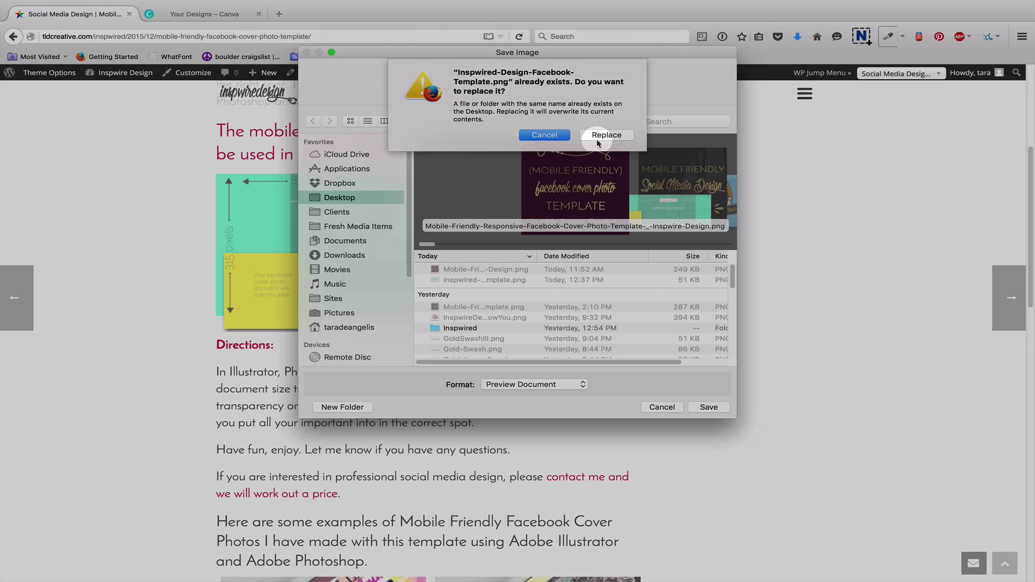
left_click(598, 139)
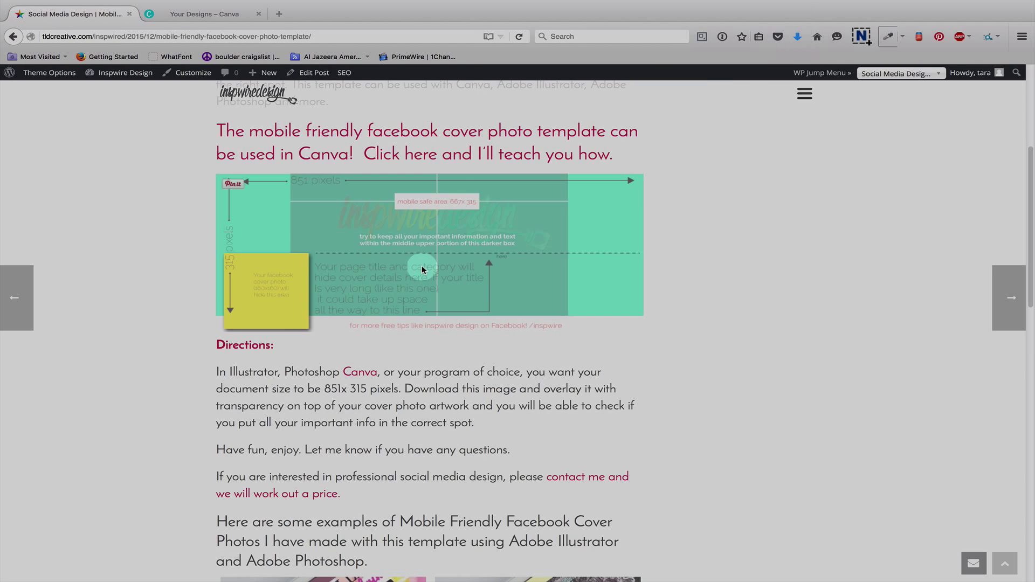
- Switch to the Your Designs – Canva tab
left_click(180, 16)
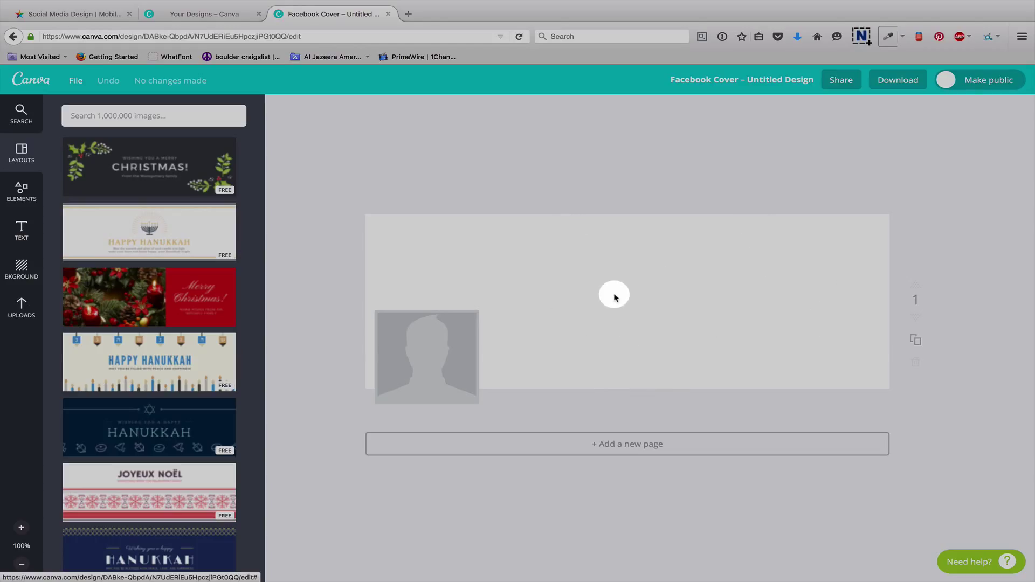
- Upload Inspwired-Design-Facebook-Template.png from the Desktop through the Uploads panel
left_click(22, 308)
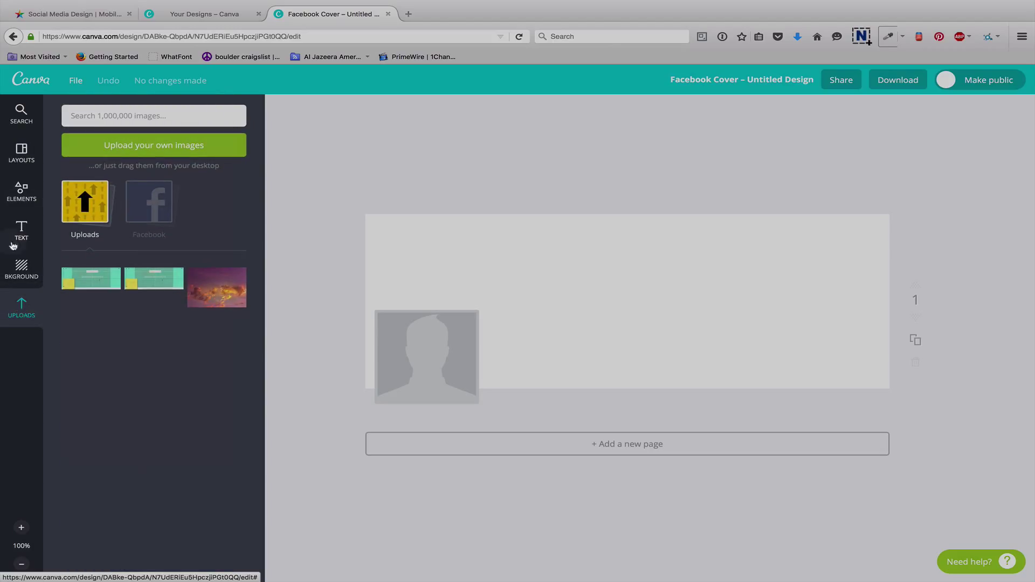
left_click(107, 155)
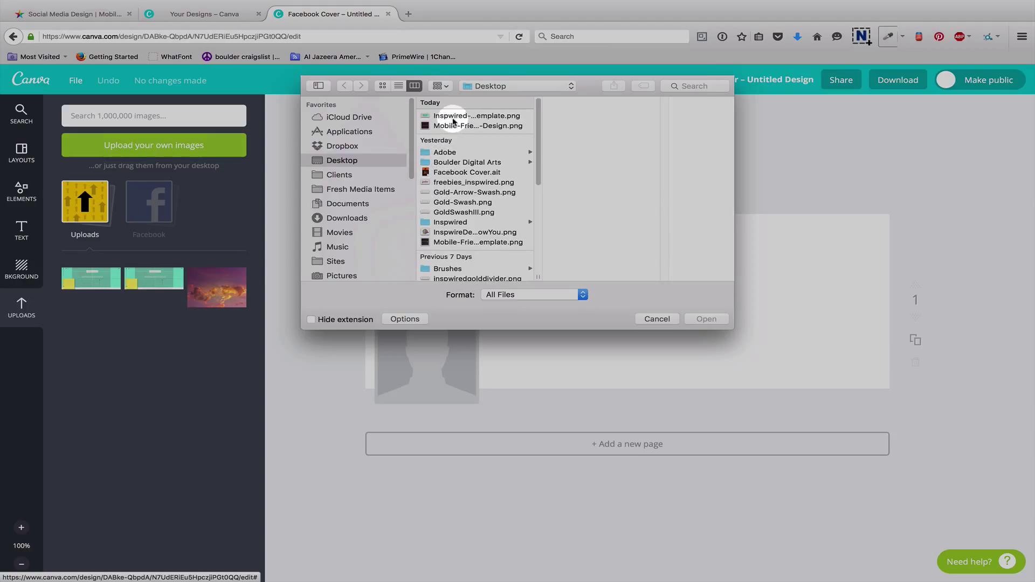
left_click(455, 116)
left_click(703, 320)
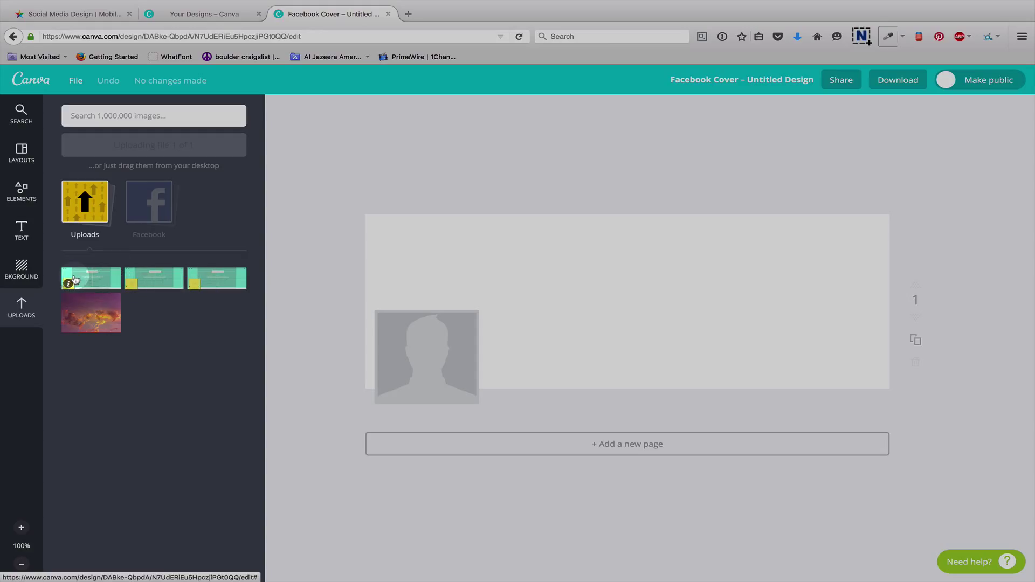
- Drag the uploaded template onto the cover and resize it by its corners to fill the page
left_click_drag(76, 278, 567, 291)
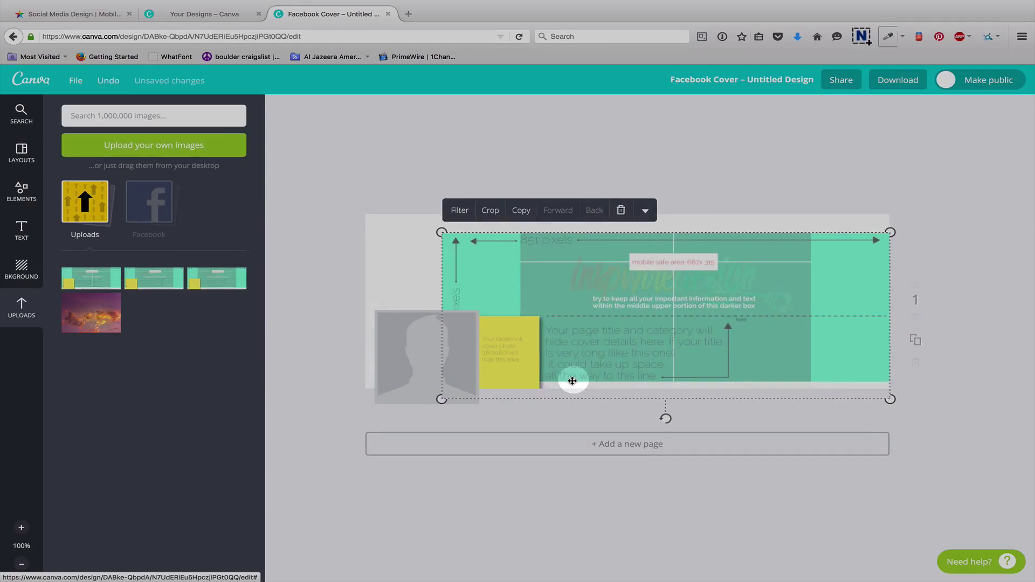
left_click_drag(649, 350, 561, 329)
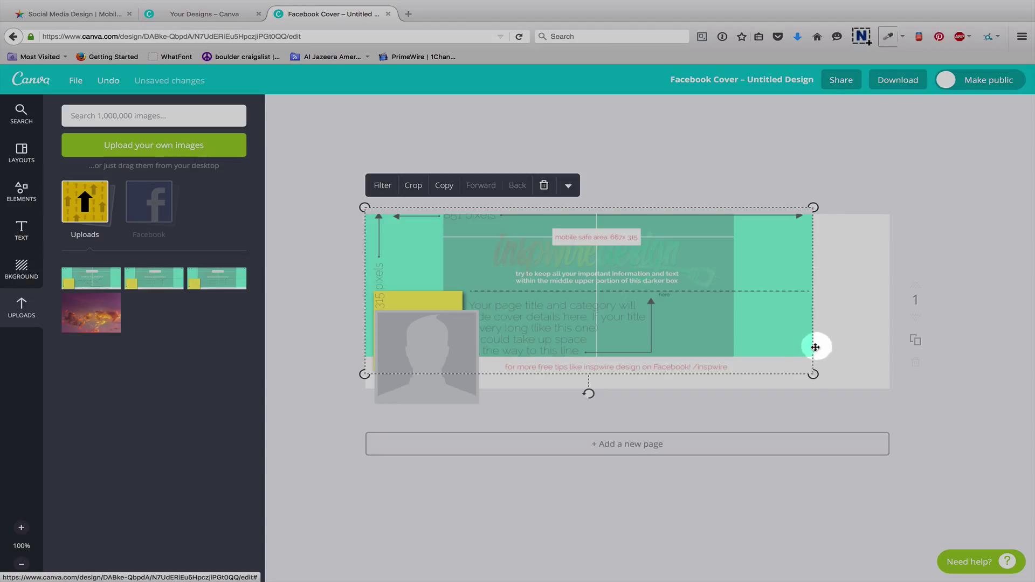
left_click_drag(811, 373, 812, 374)
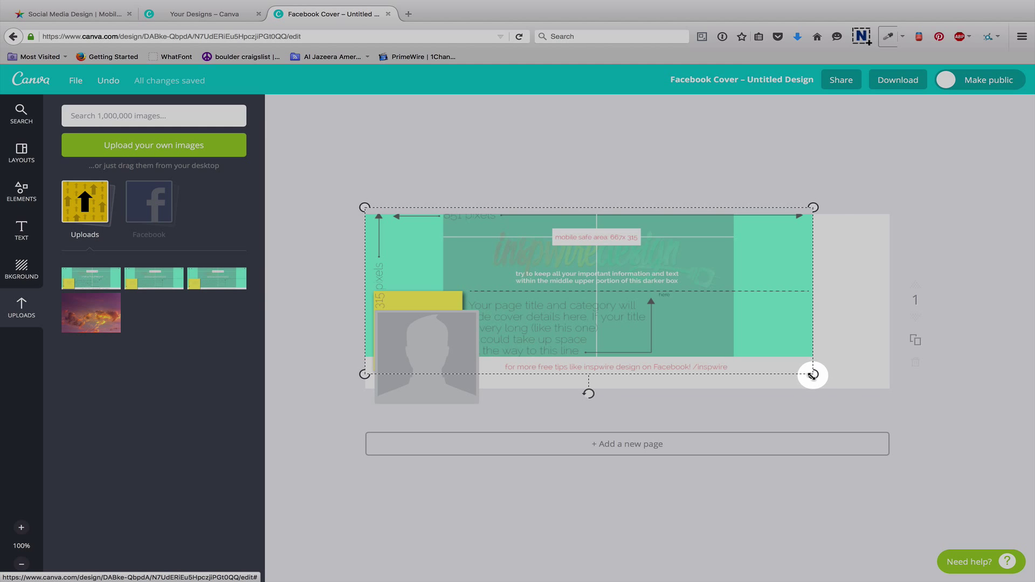
left_click_drag(813, 374, 881, 415)
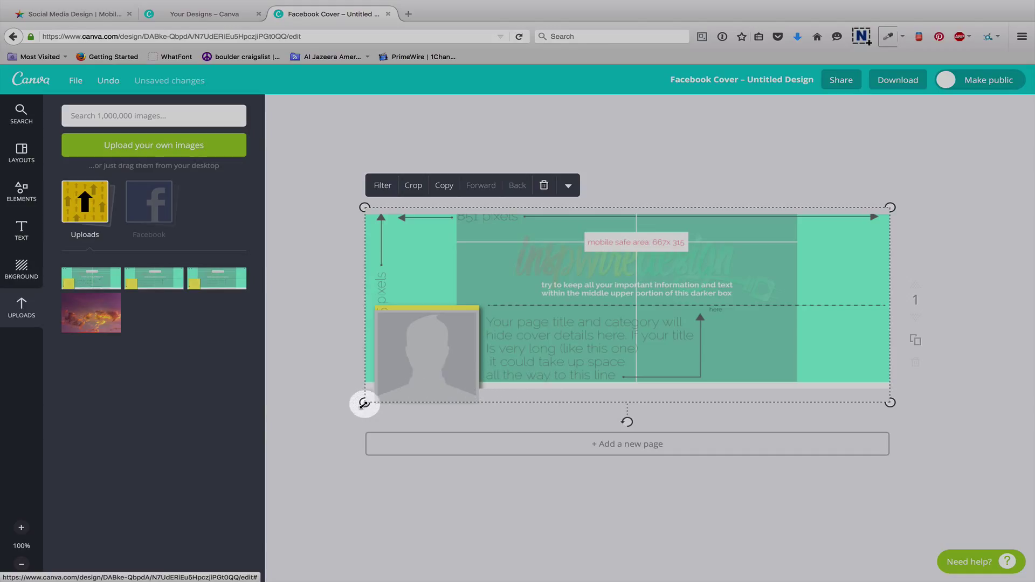
left_click_drag(362, 403, 339, 412)
left_click_drag(513, 335, 544, 338)
left_click_drag(910, 415, 898, 395)
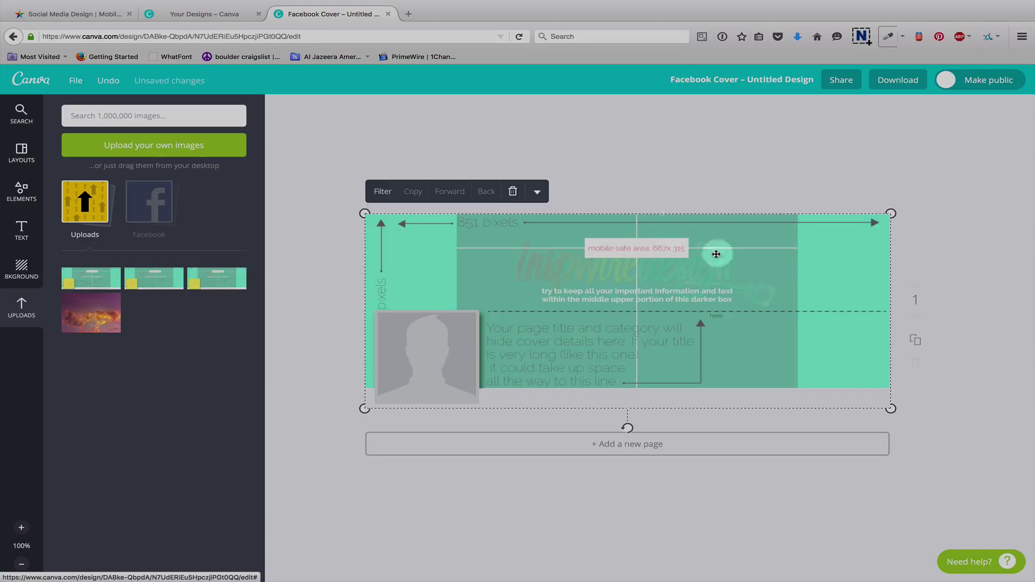
left_click(635, 183)
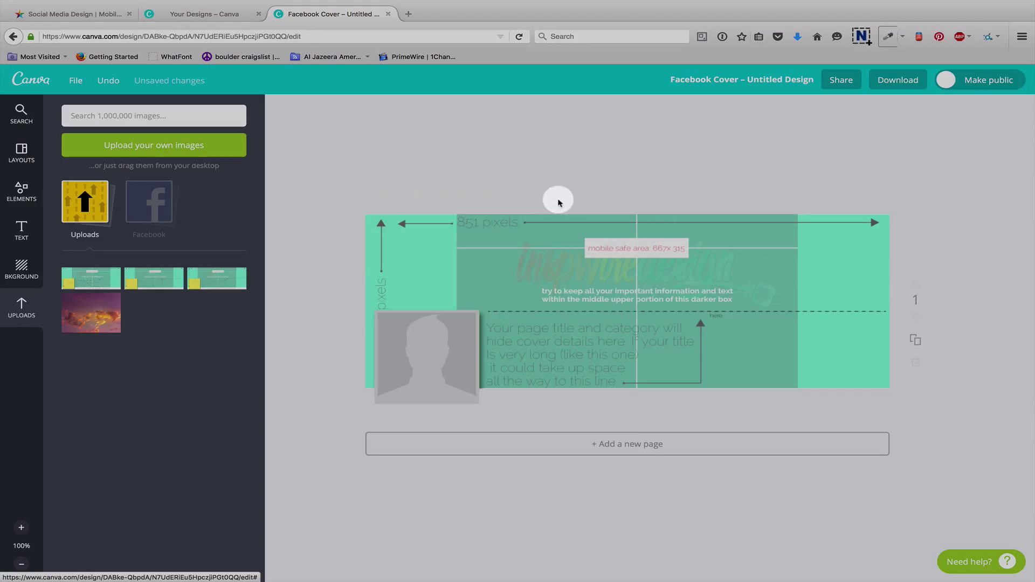
left_click(565, 296)
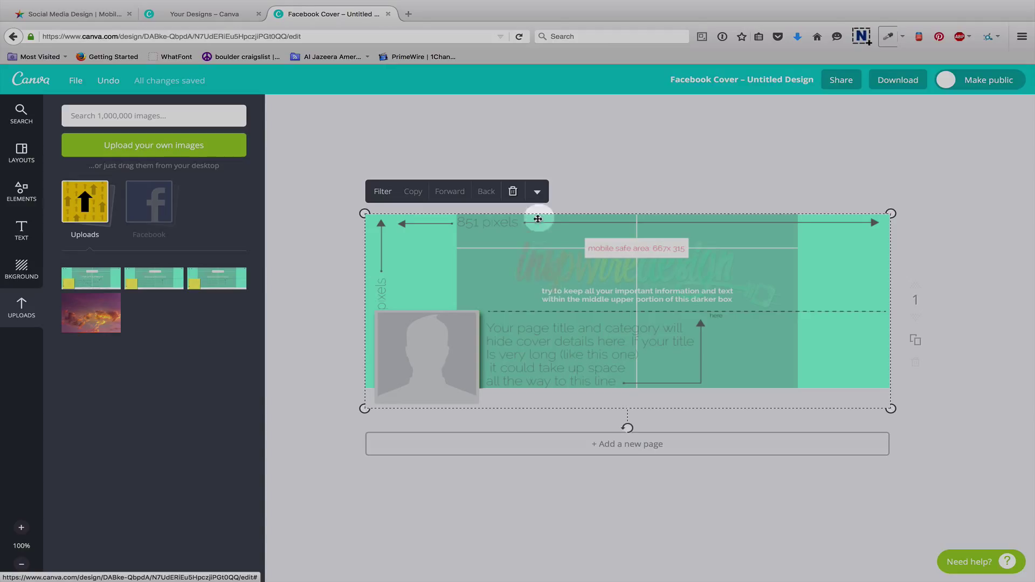
- Turn the template image's transparency slider down close to 0, then reselect the image
left_click(538, 193)
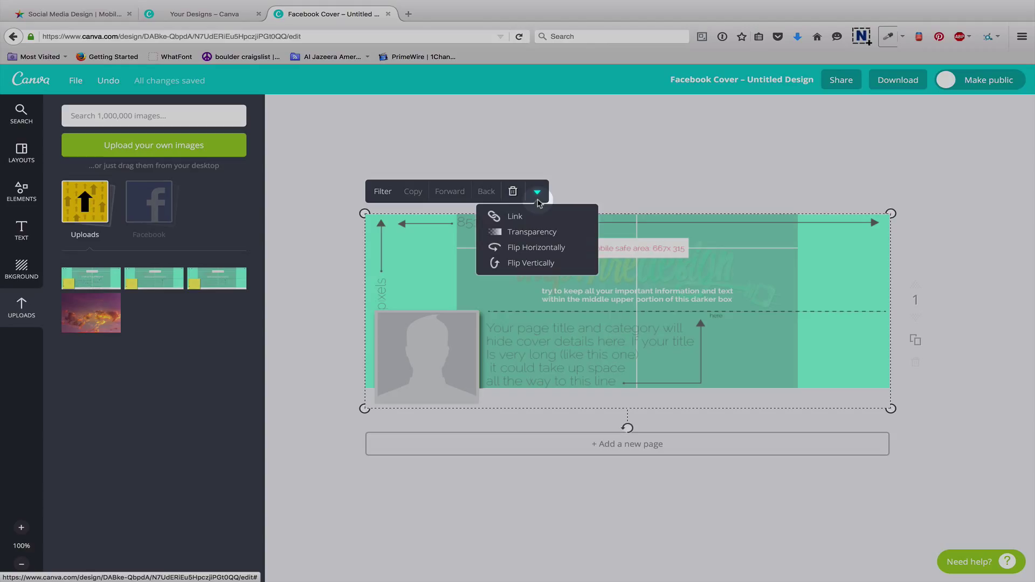
left_click(531, 232)
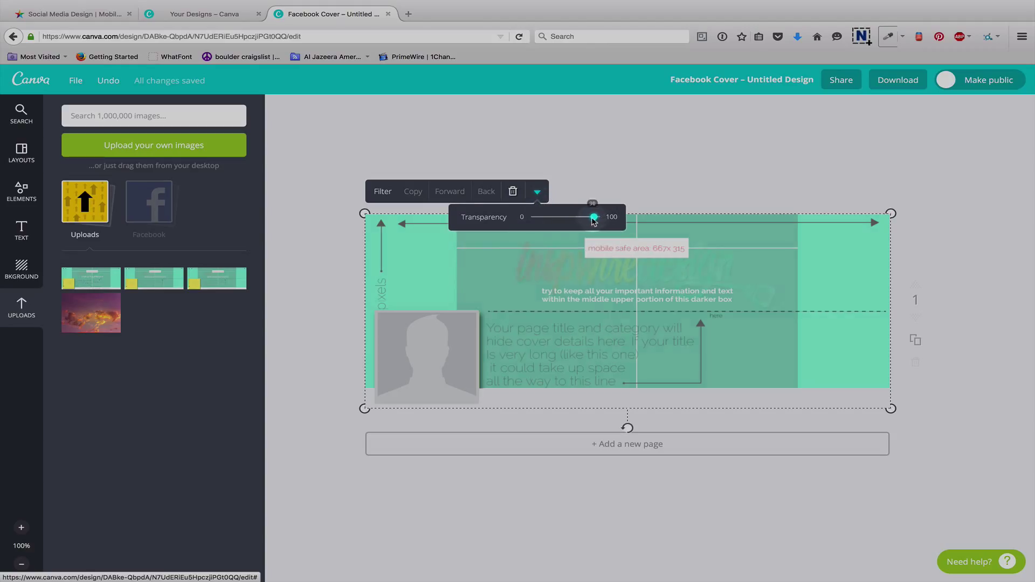
left_click_drag(594, 222, 548, 217)
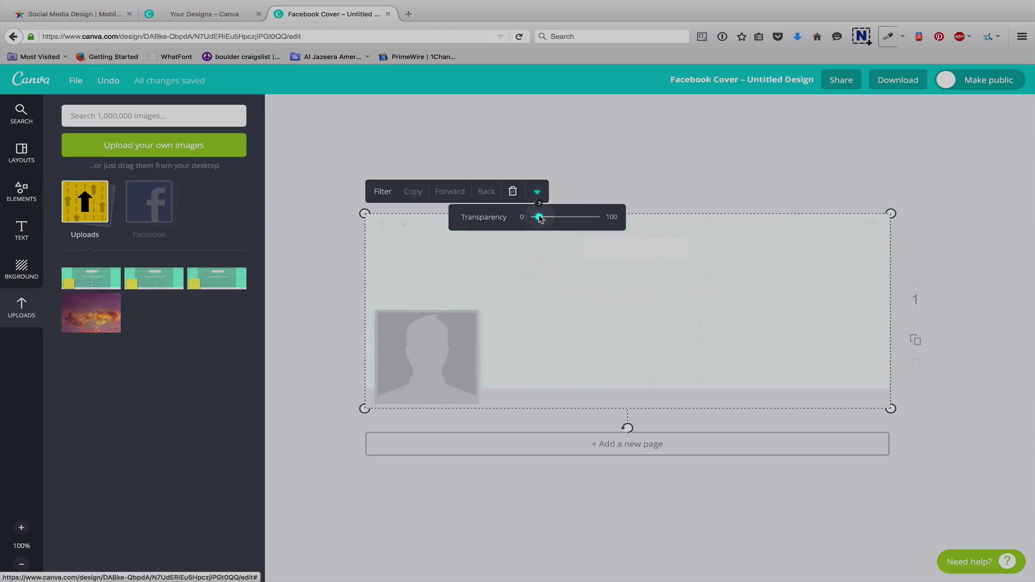
left_click(712, 197)
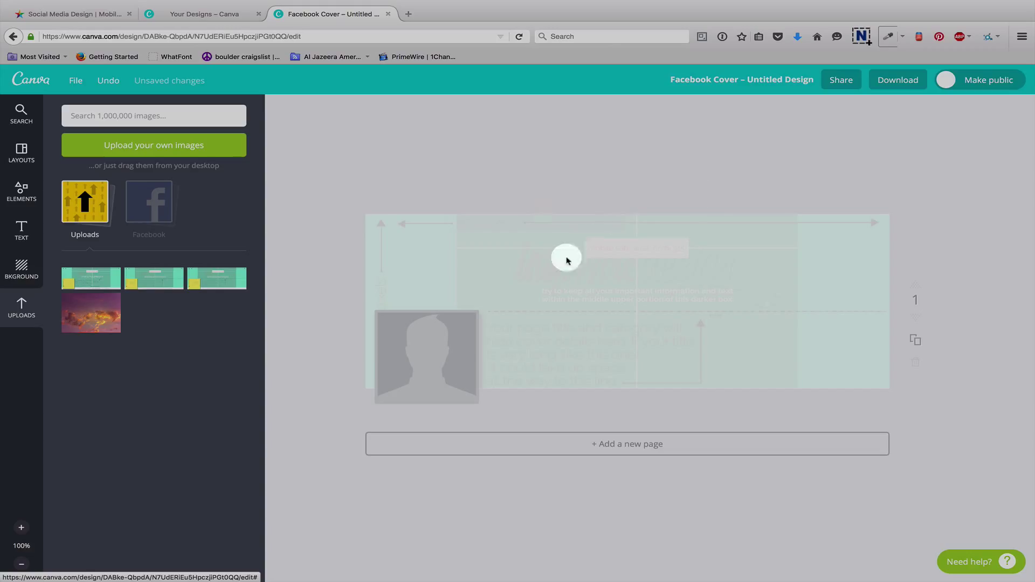
left_click(545, 283)
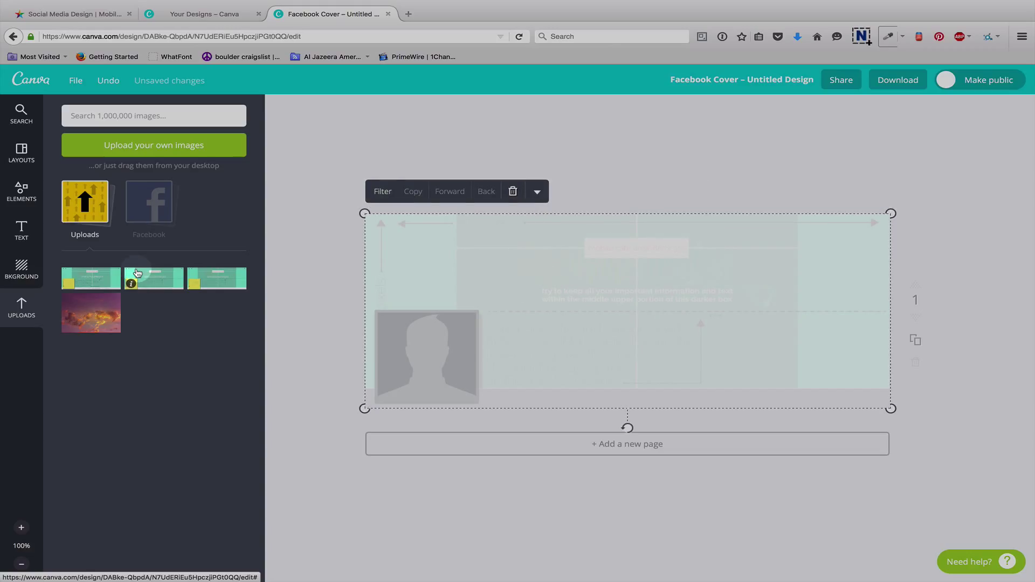
- Add the Bedtime Fairy Stories text preset from the Text panel and place it mid-cover
left_click(20, 230)
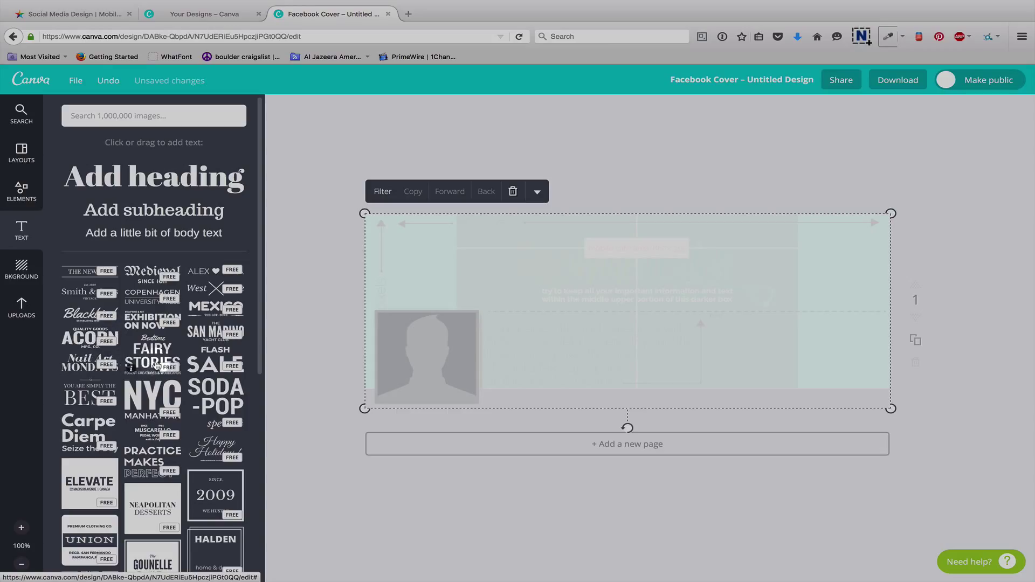
left_click(172, 369)
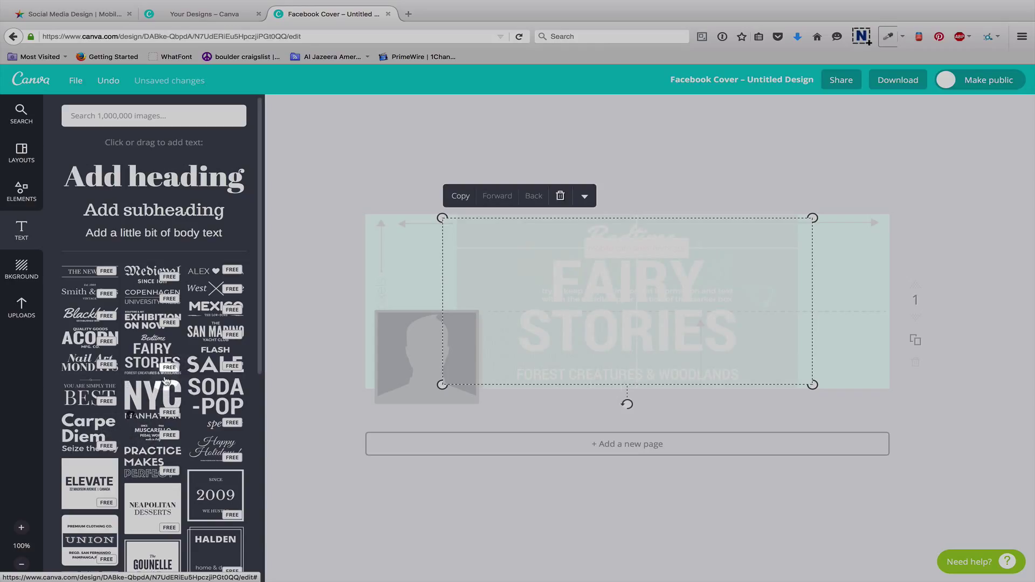
left_click_drag(167, 369, 357, 325)
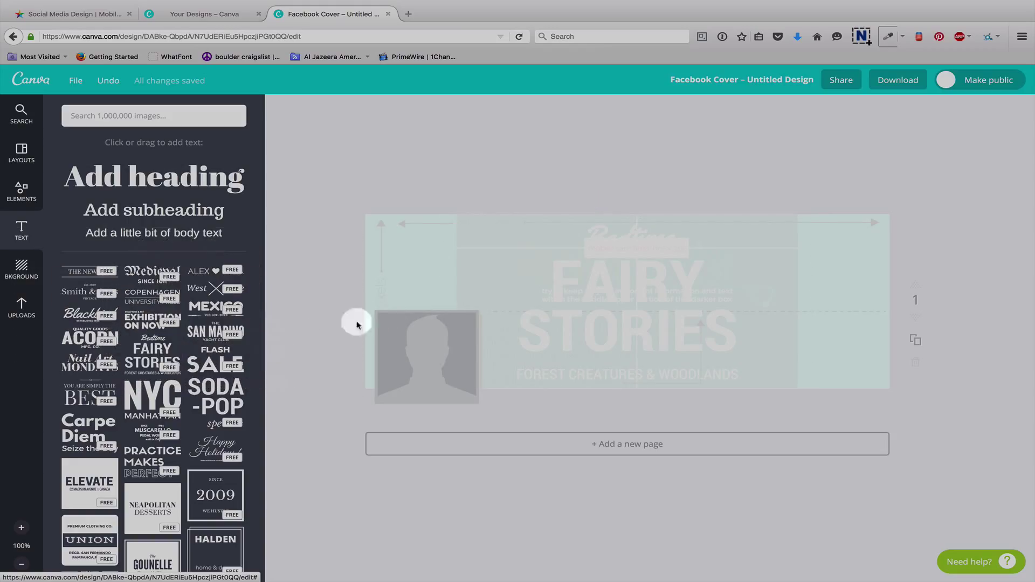
- Recolour the word STORIES black from the text colour swatch
left_click(569, 298)
double_click(569, 298)
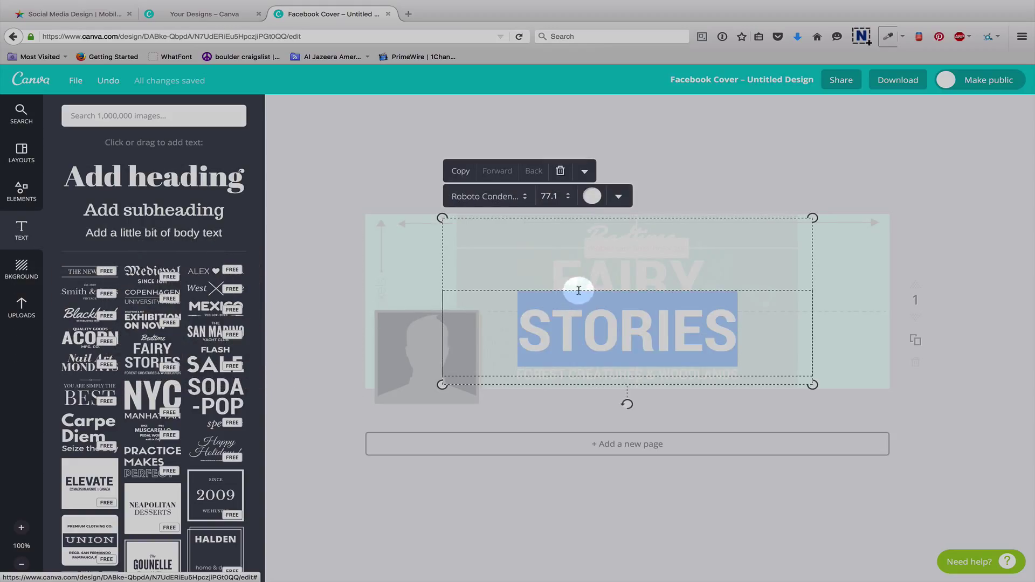
left_click(381, 176)
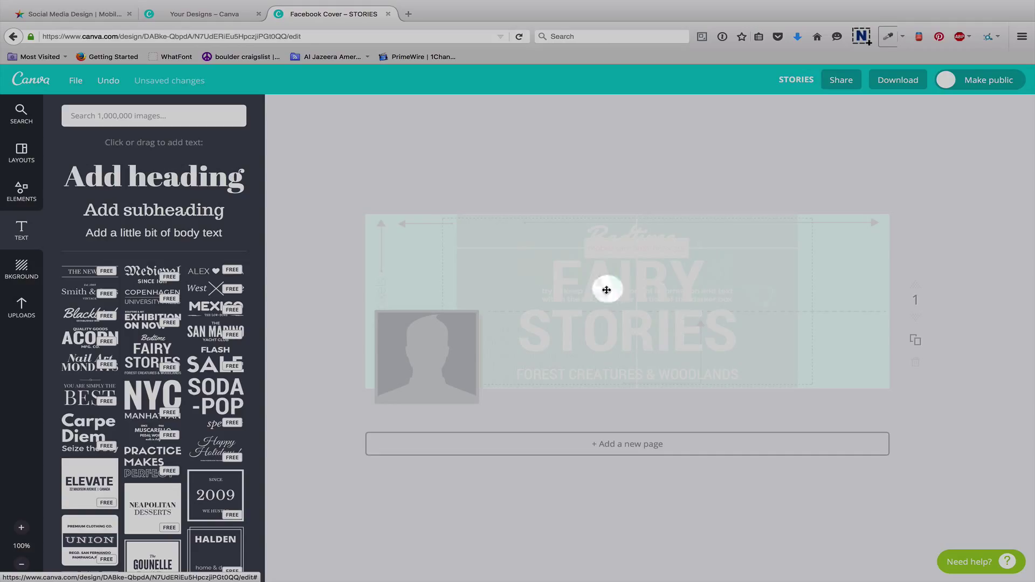
double_click(570, 292)
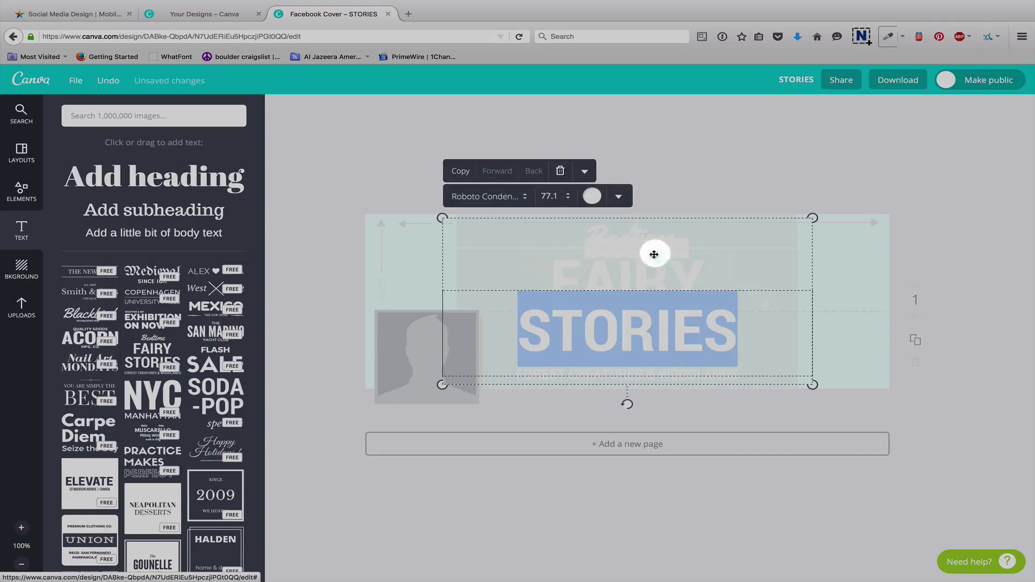
left_click(619, 197)
left_click(593, 196)
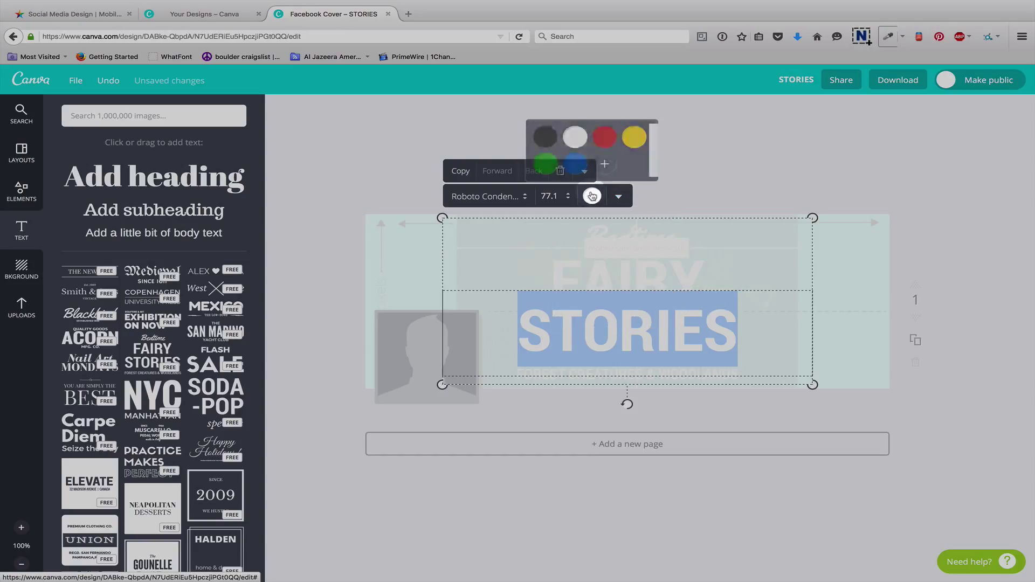
left_click(544, 138)
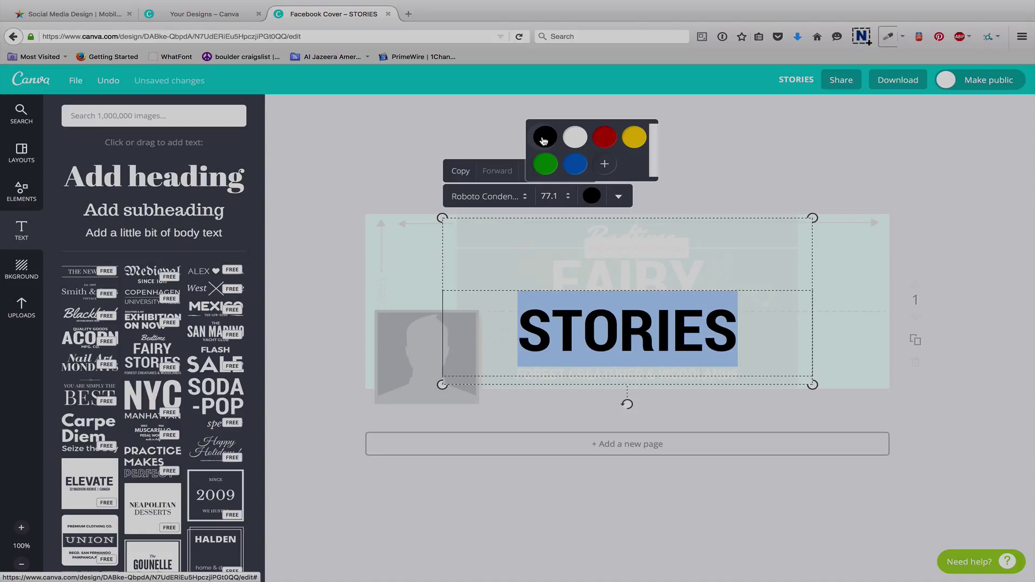
left_click(599, 270)
- Recolour the words FAIRY and Bedtime black as well
double_click(611, 253)
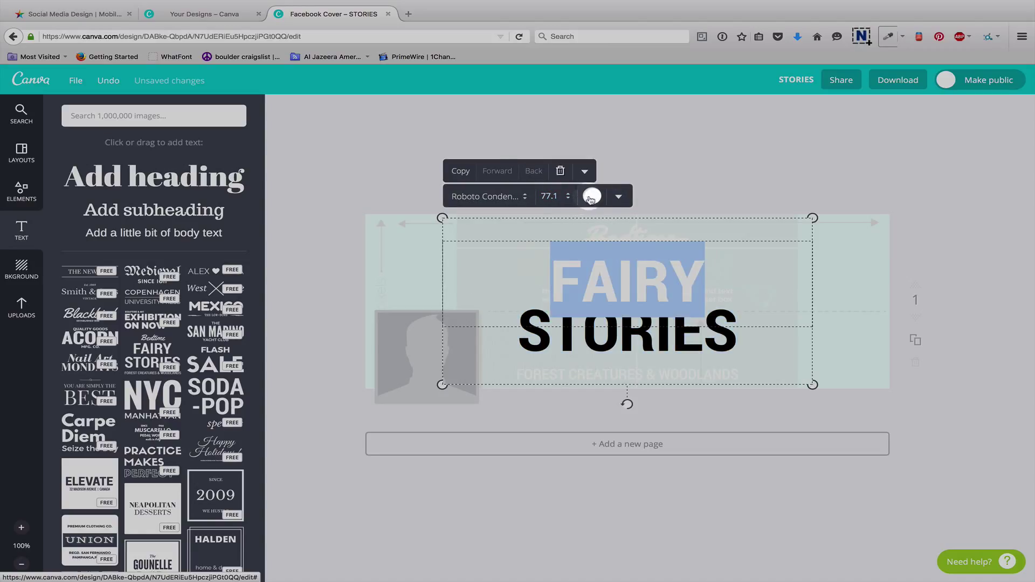
left_click(592, 197)
left_click(545, 139)
left_click(607, 235)
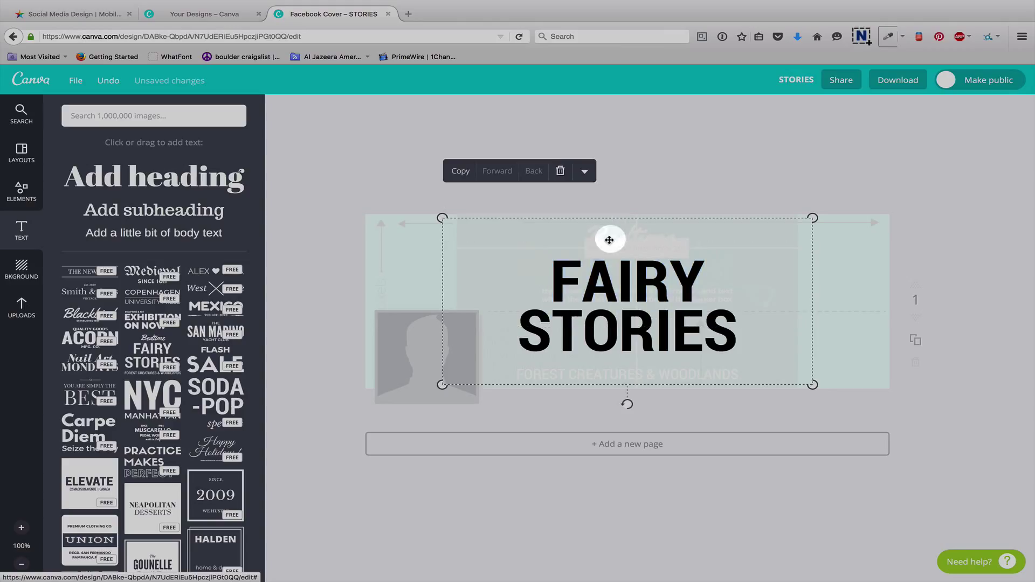
double_click(606, 233)
left_click(592, 196)
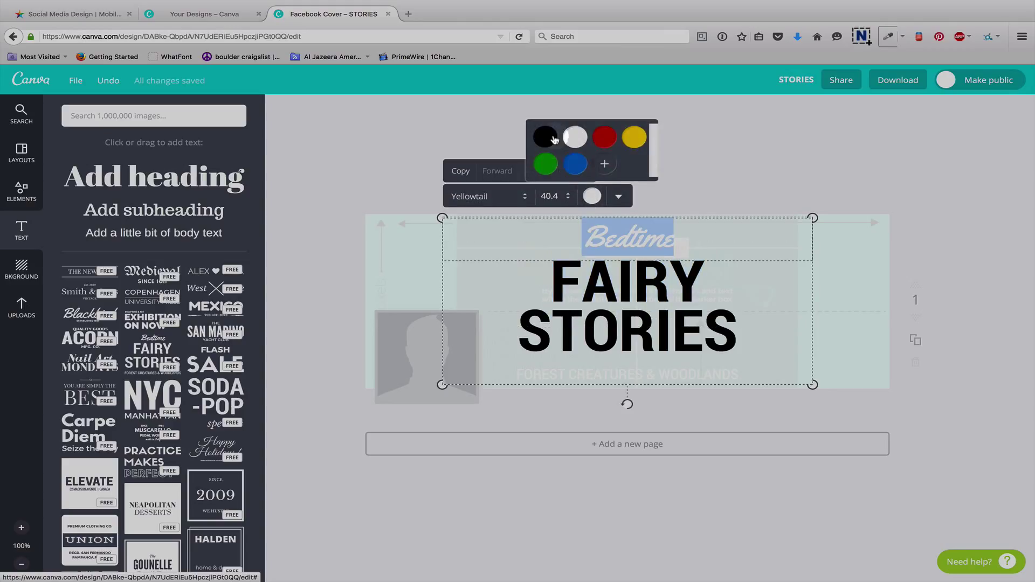
left_click(545, 139)
left_click(702, 187)
- Re-centre the title text group on the cover
left_click(652, 277)
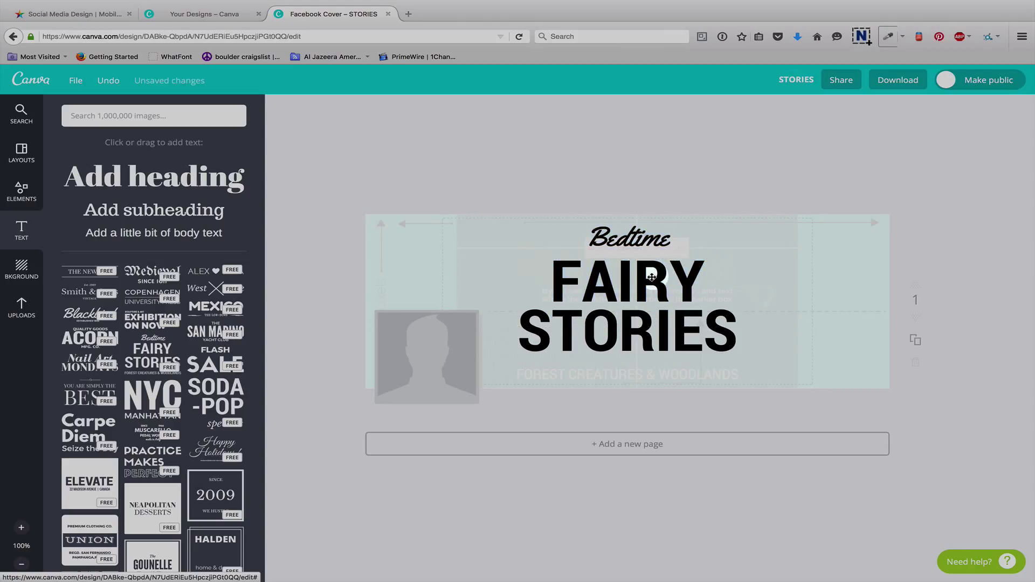
left_click(650, 233)
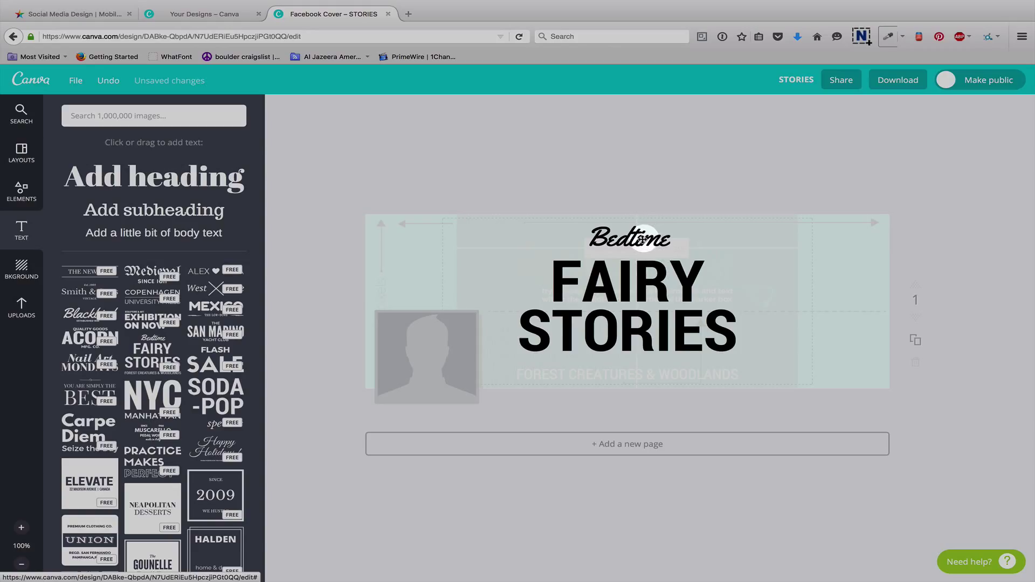
mouse_move(643, 238)
left_mouse_down()
mouse_move(620, 238)
mouse_move(641, 239)
left_mouse_up()
- Shrink the title group to about 52 pt and move it to the top centre of the safe area
left_click(778, 387)
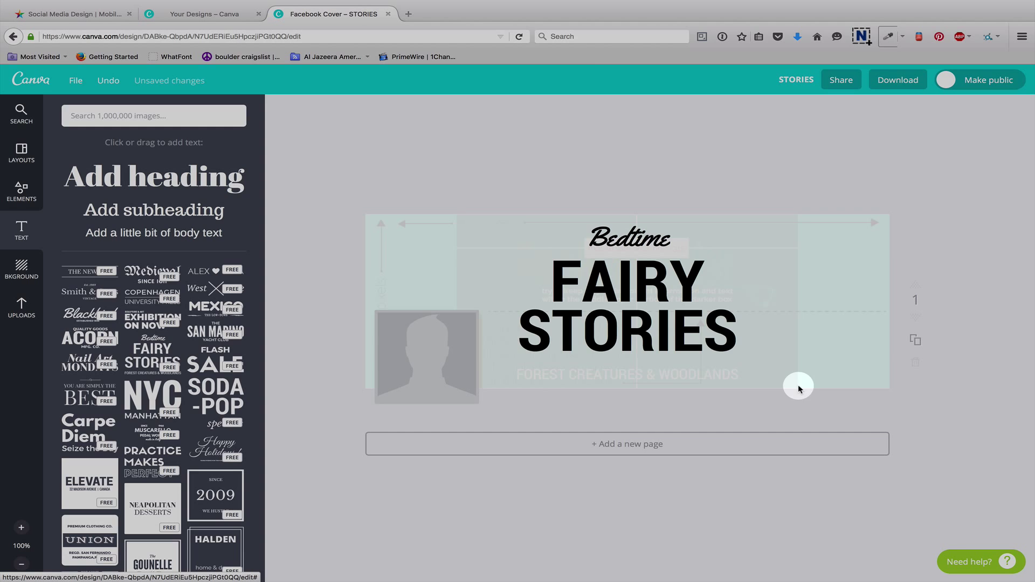
left_click(795, 378)
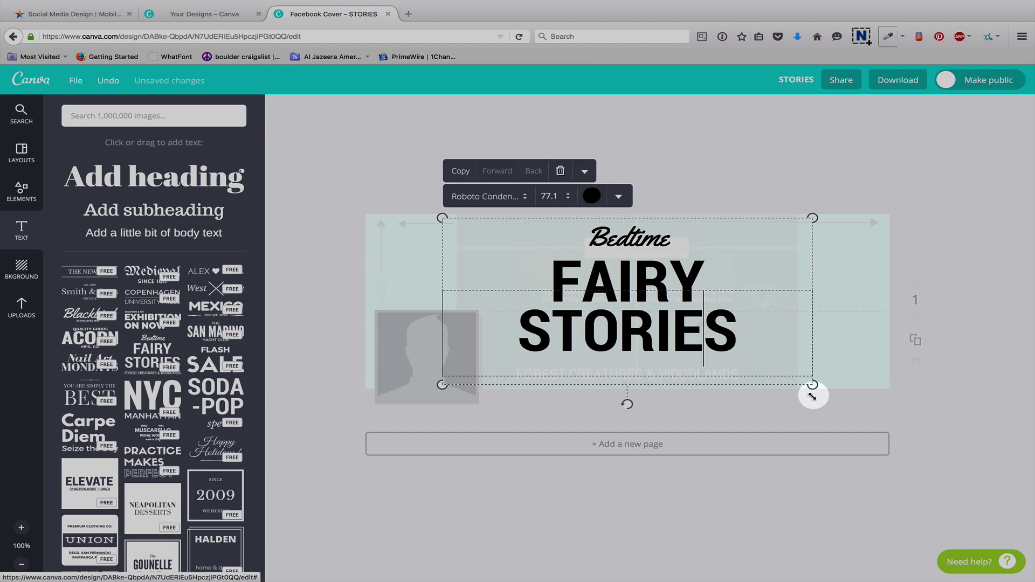
left_click_drag(813, 396, 694, 330)
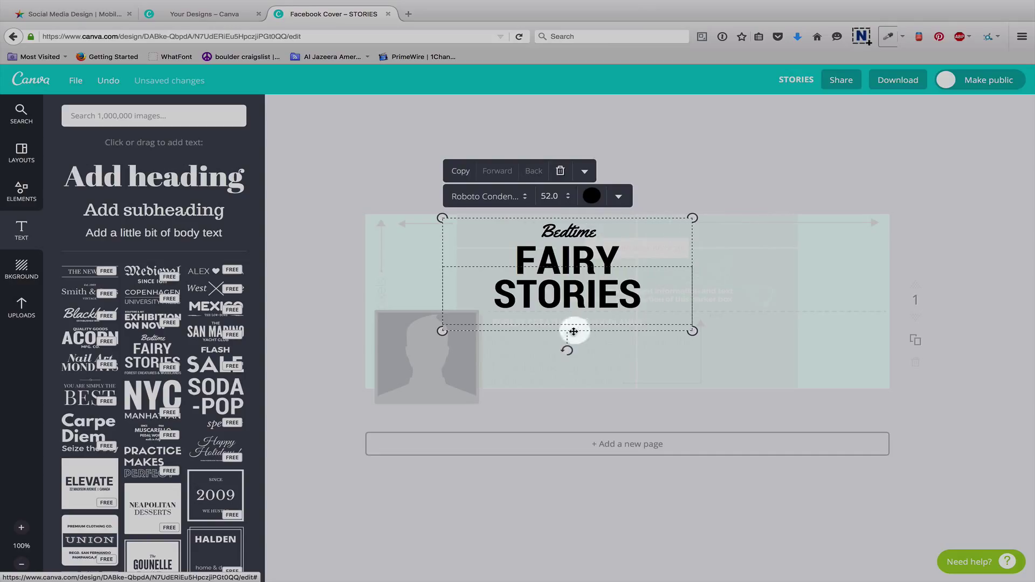
left_click_drag(556, 256, 582, 255)
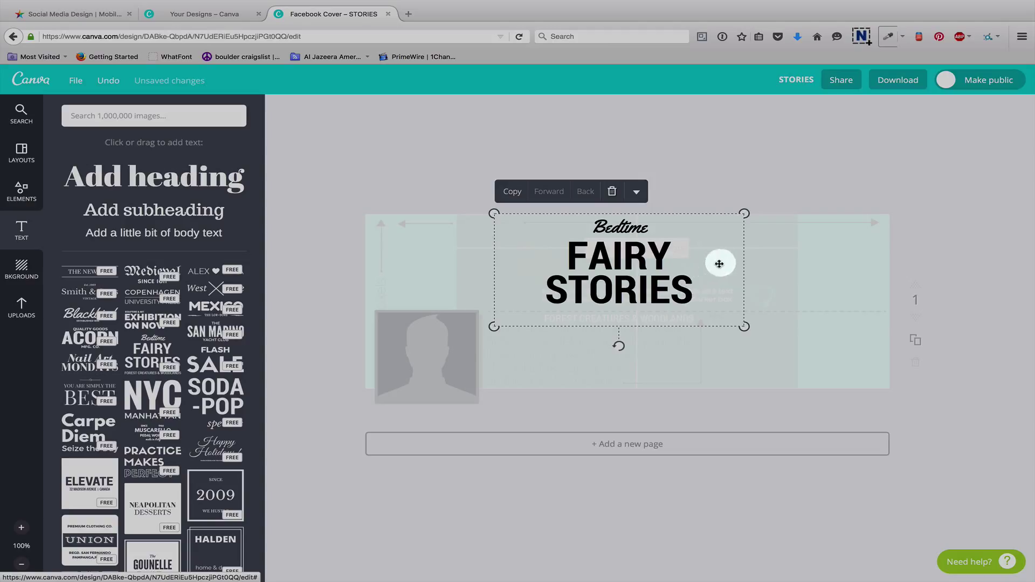
left_click(806, 254)
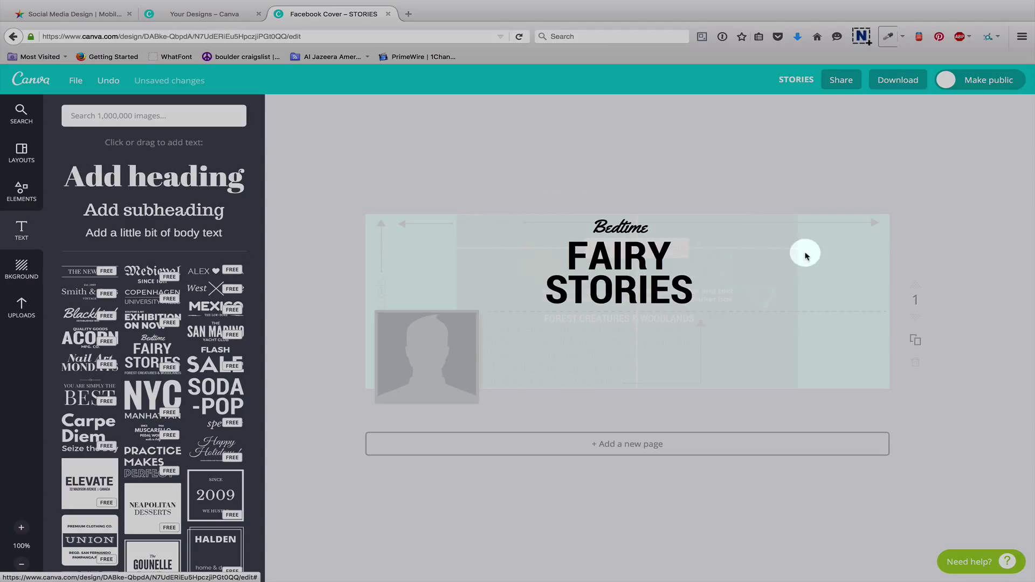
left_click(853, 277)
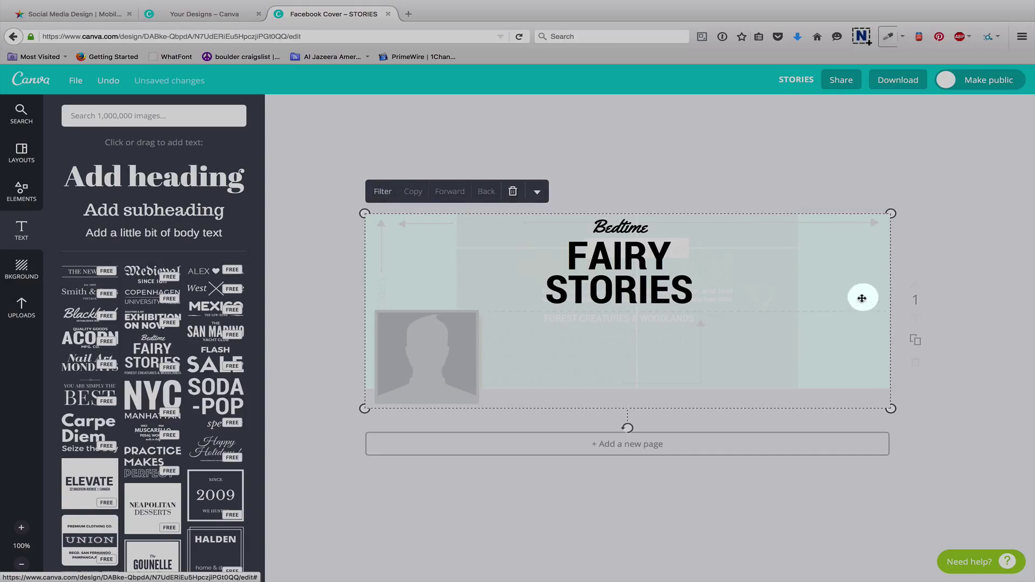
- Move the guide image aside, try white and diamond backgrounds, then apply teal stripes
mouse_move(862, 298)
left_mouse_down()
mouse_move(867, 264)
mouse_move(880, 266)
mouse_move(866, 296)
left_mouse_up()
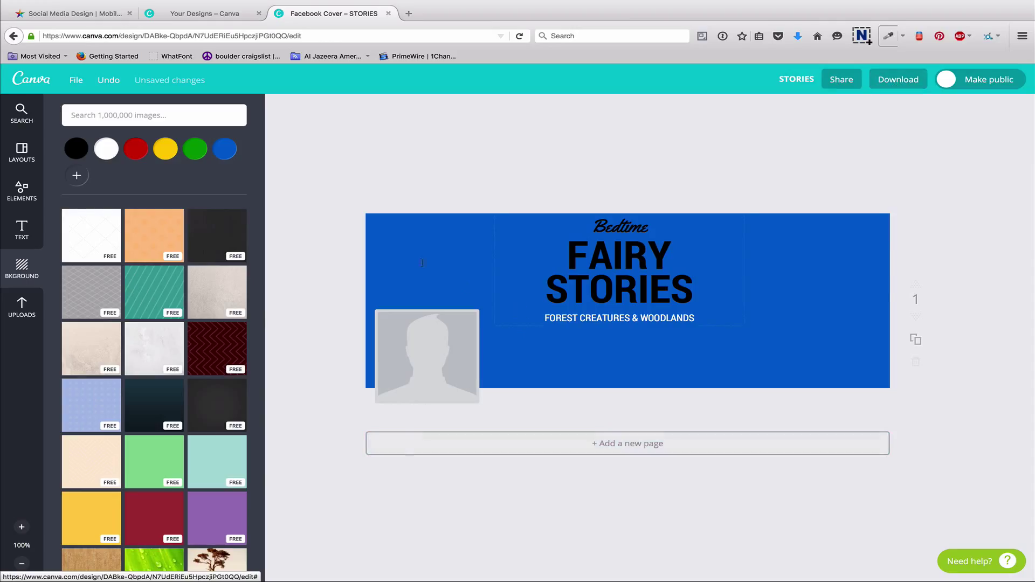
left_click(106, 149)
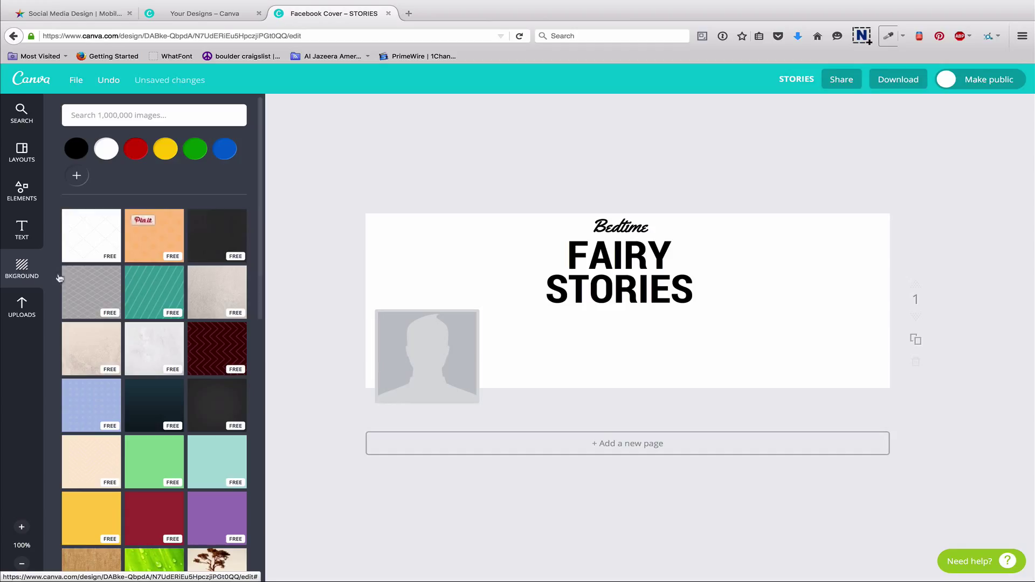
left_click(96, 249)
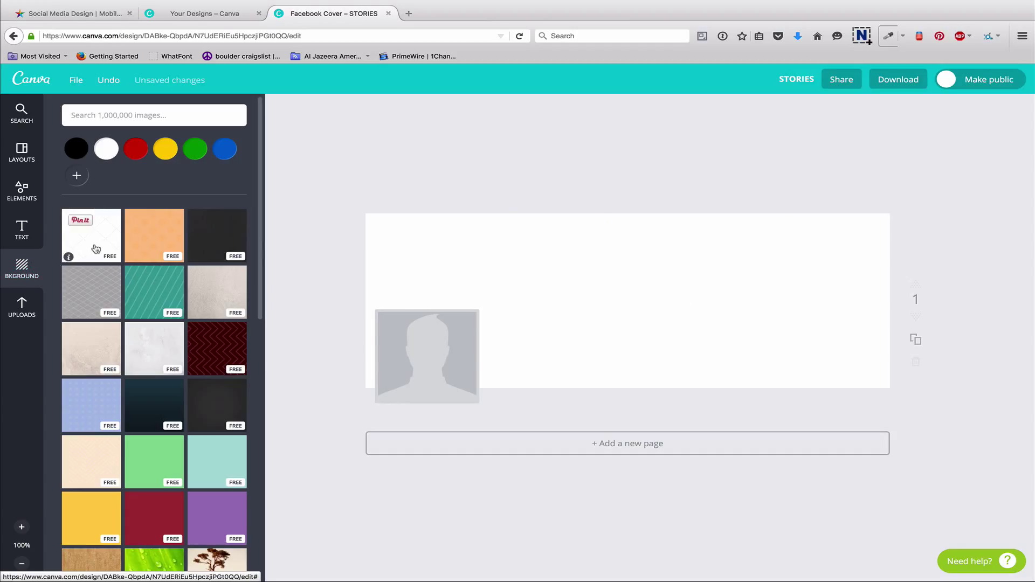
left_click(176, 300)
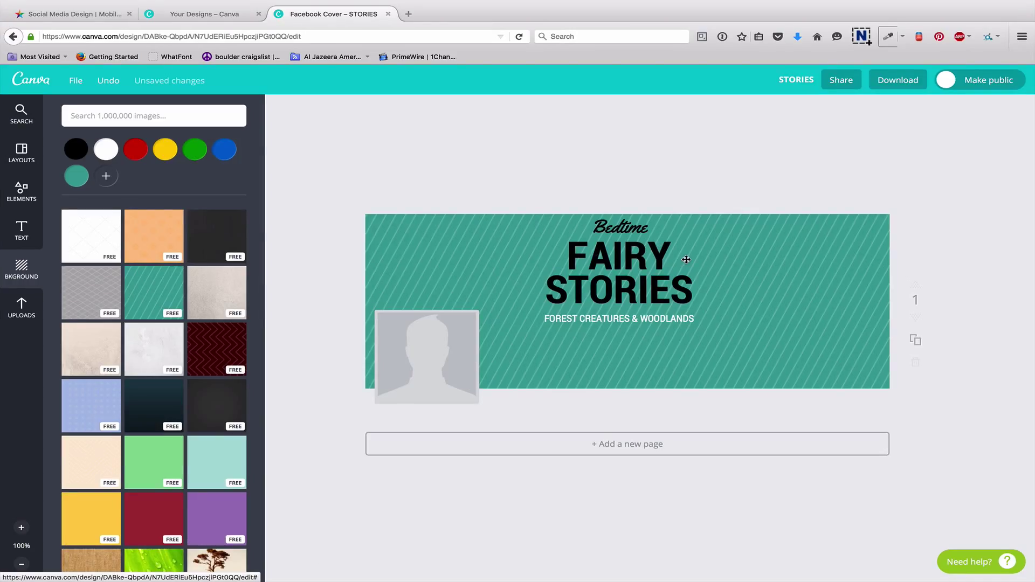
- Download the cover as Image: for Web (JPG)
left_click(882, 83)
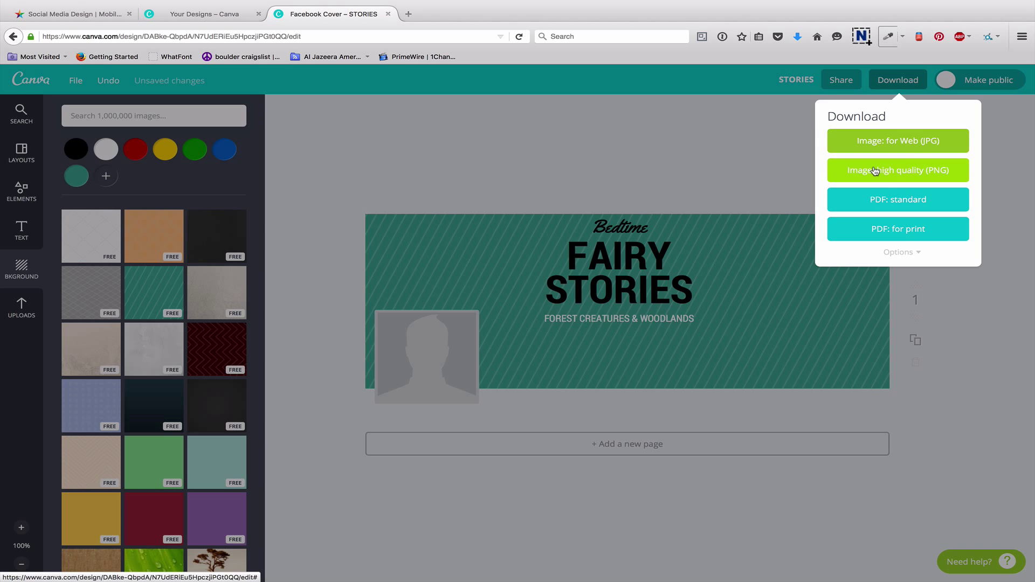
left_click(906, 134)
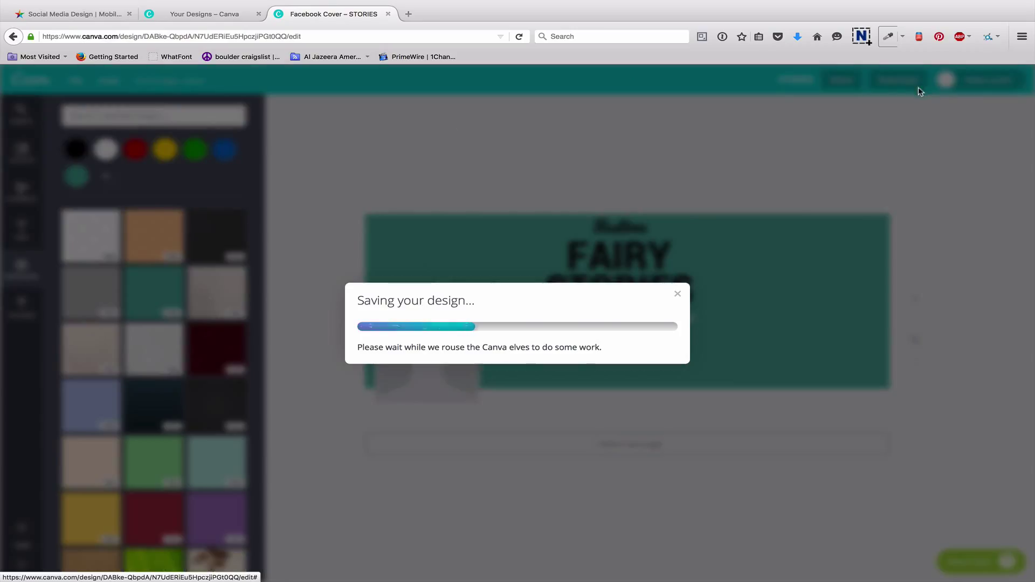